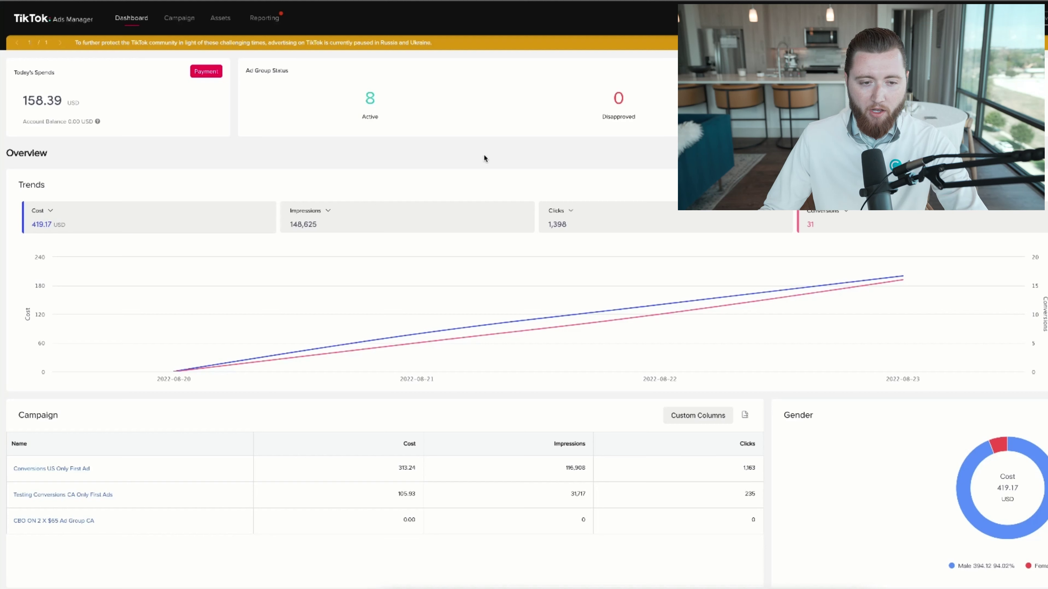
Read the Trends chart values, then switch to the campaign's list of four ad groups.
mouse_move(168, 363)
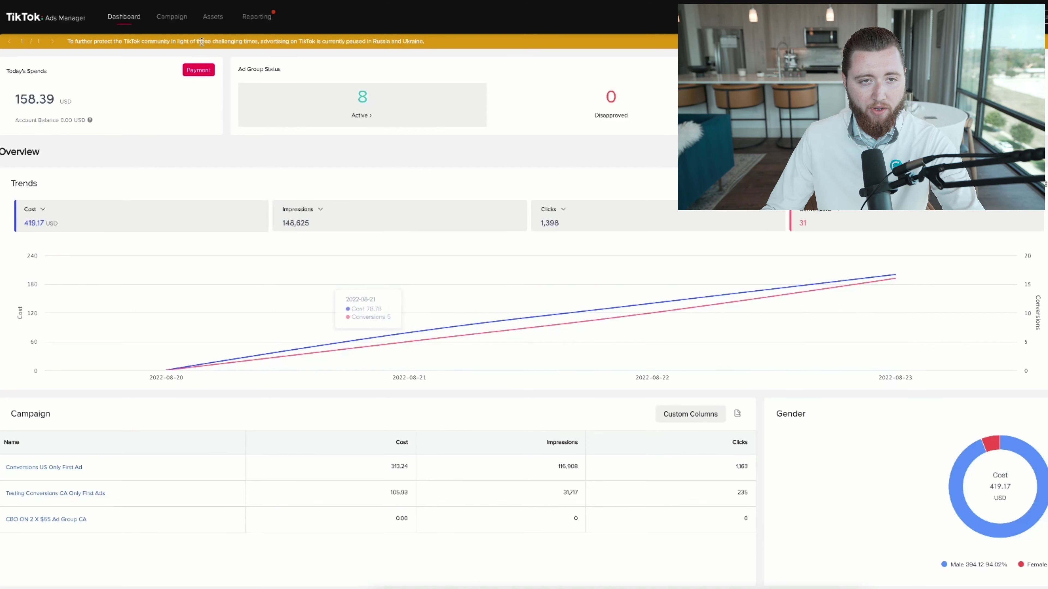
left_click(187, 18)
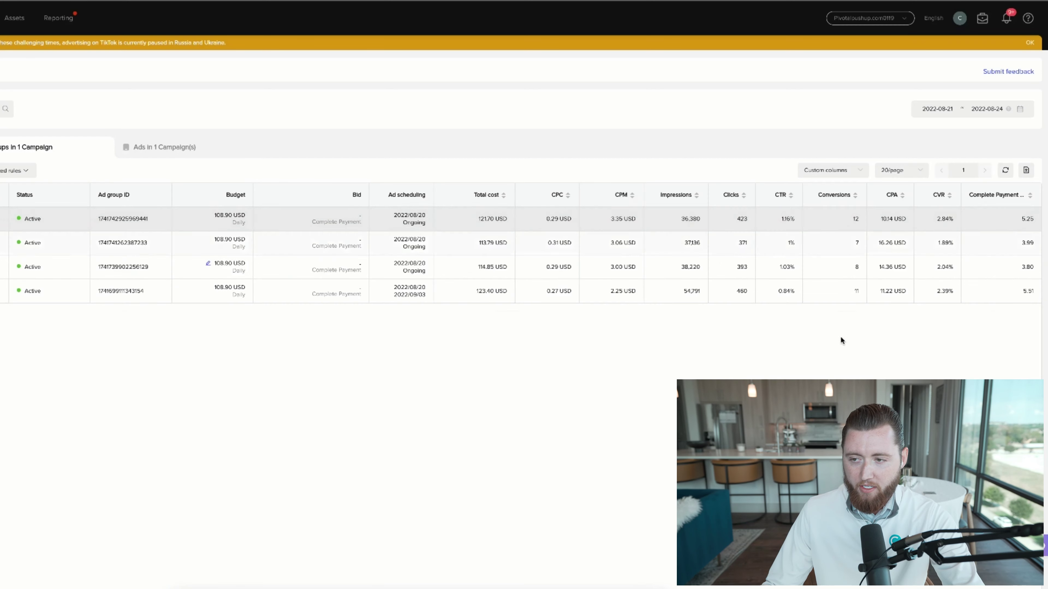
Review the four ad groups' costs, CPAs and Complete Payment results, including the 5.51 value.
scroll(780, 332, "down", 1)
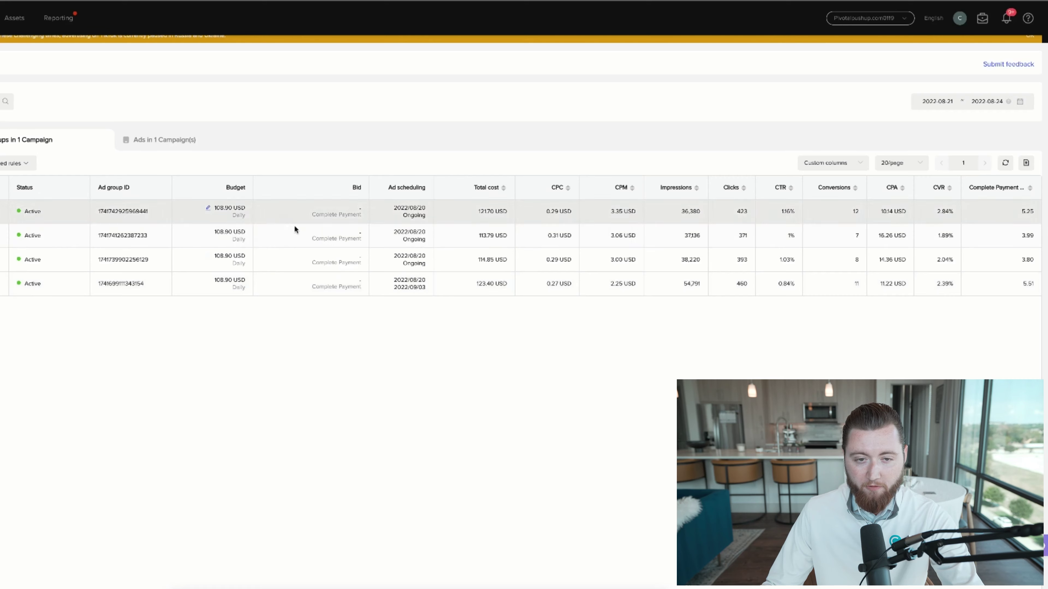
double_click(1010, 287)
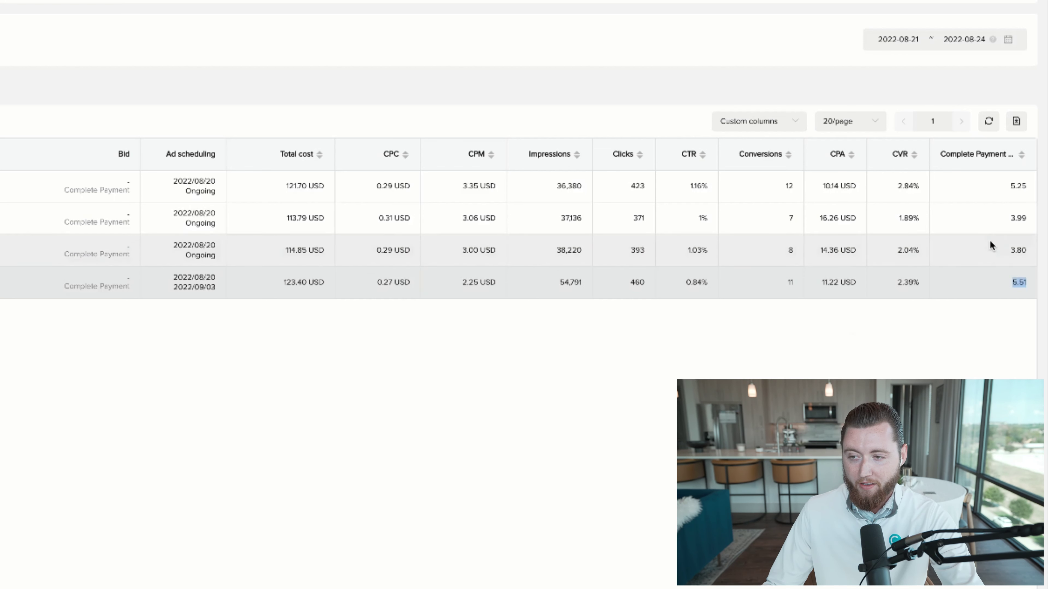
left_click_drag(992, 246, 1017, 257)
left_click(1015, 255)
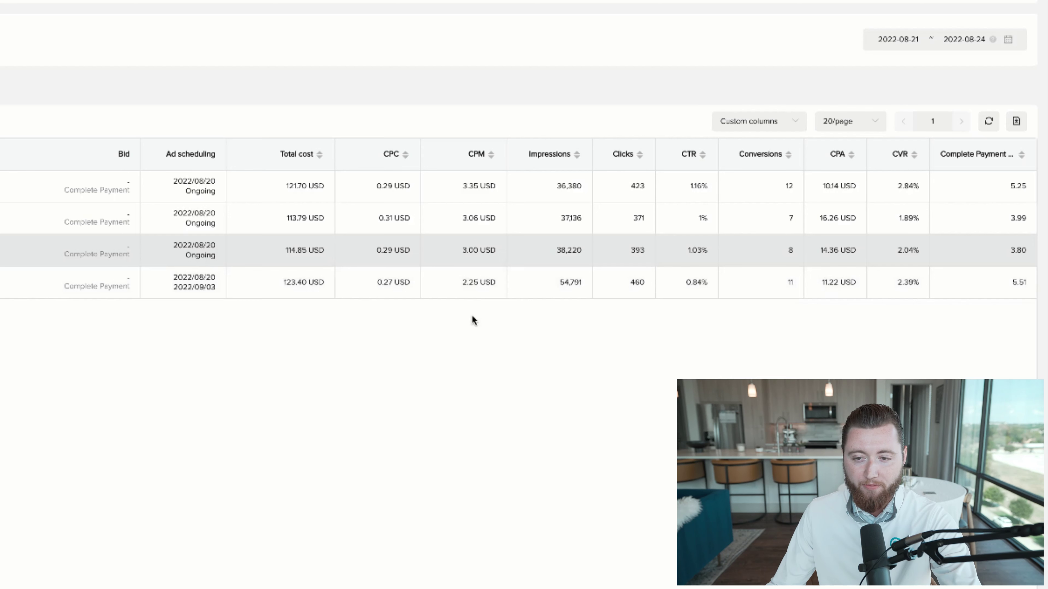
scroll(289, 307, "left", 10)
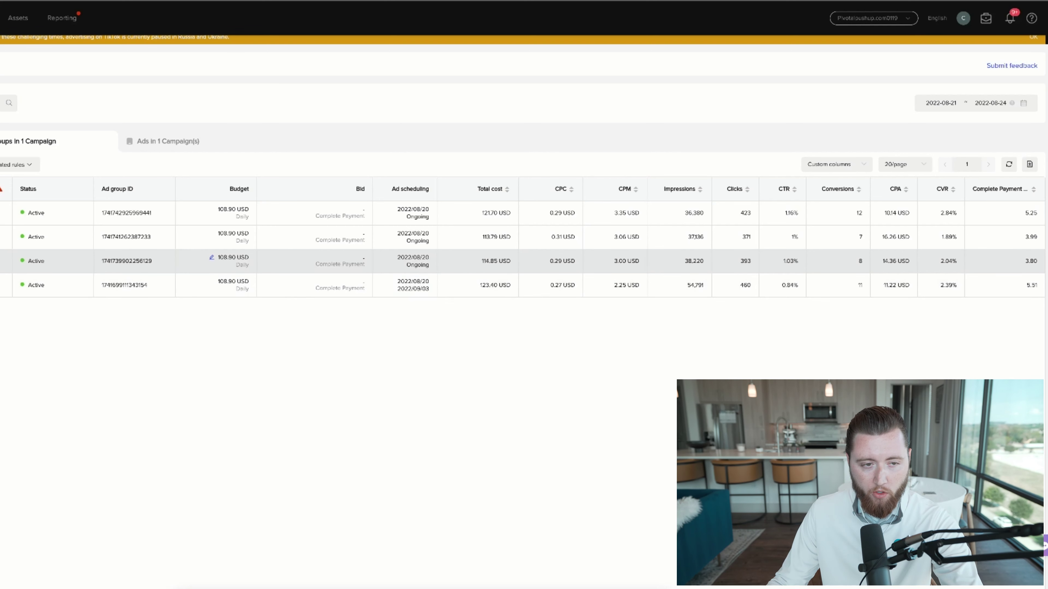
left_click(316, 271)
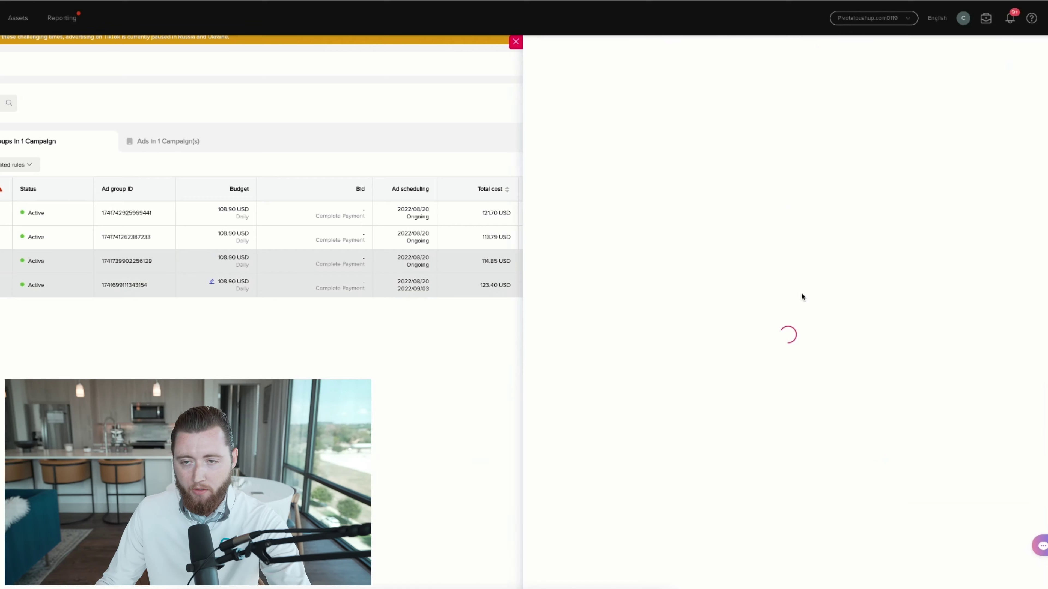
scroll(763, 303, "down", 15)
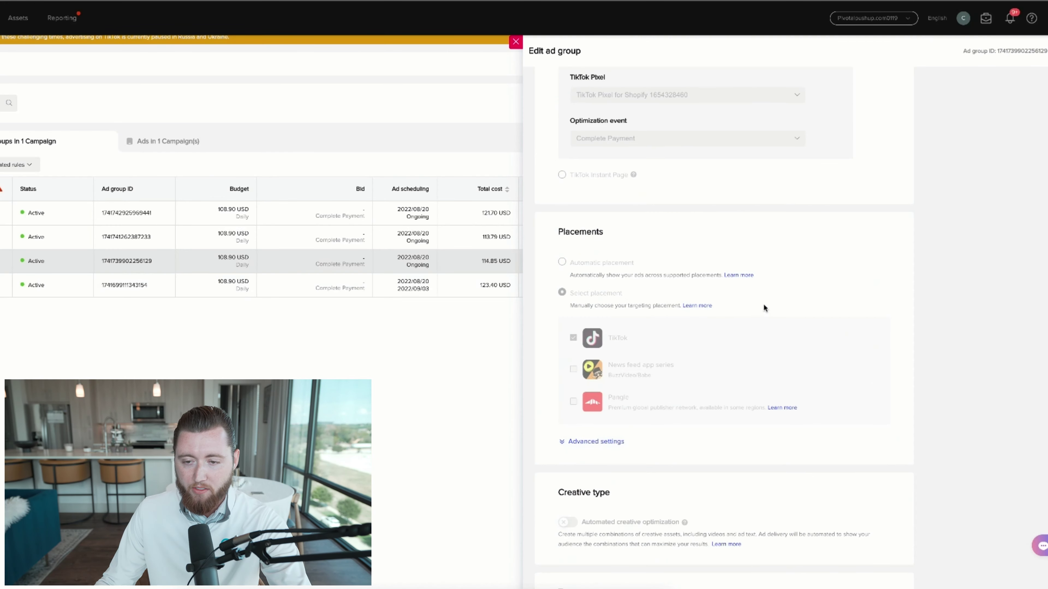
scroll(762, 327, "down", 7)
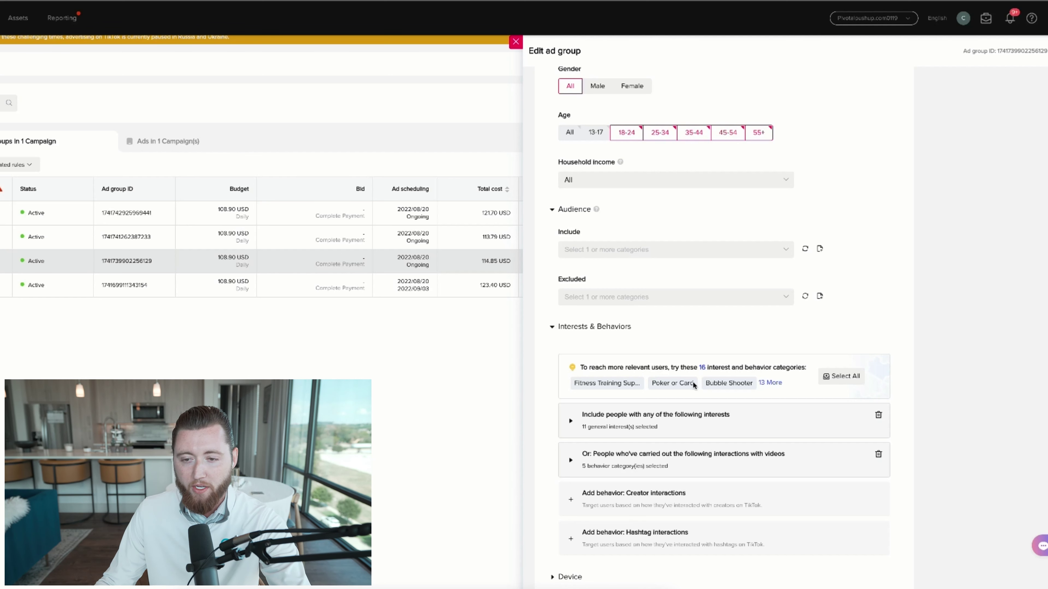
left_click(628, 426)
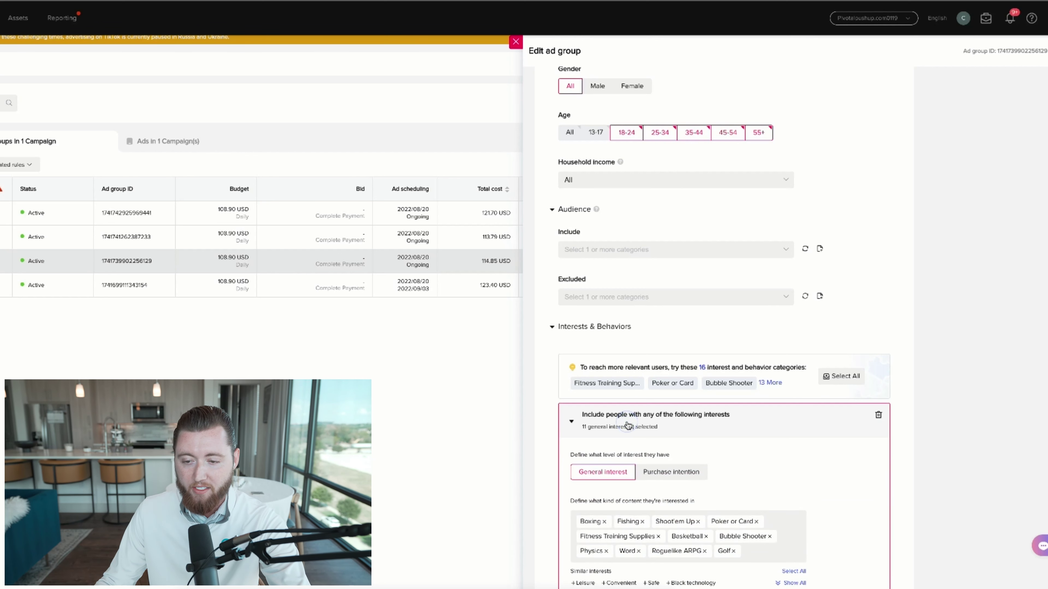
scroll(628, 425, "down", 3)
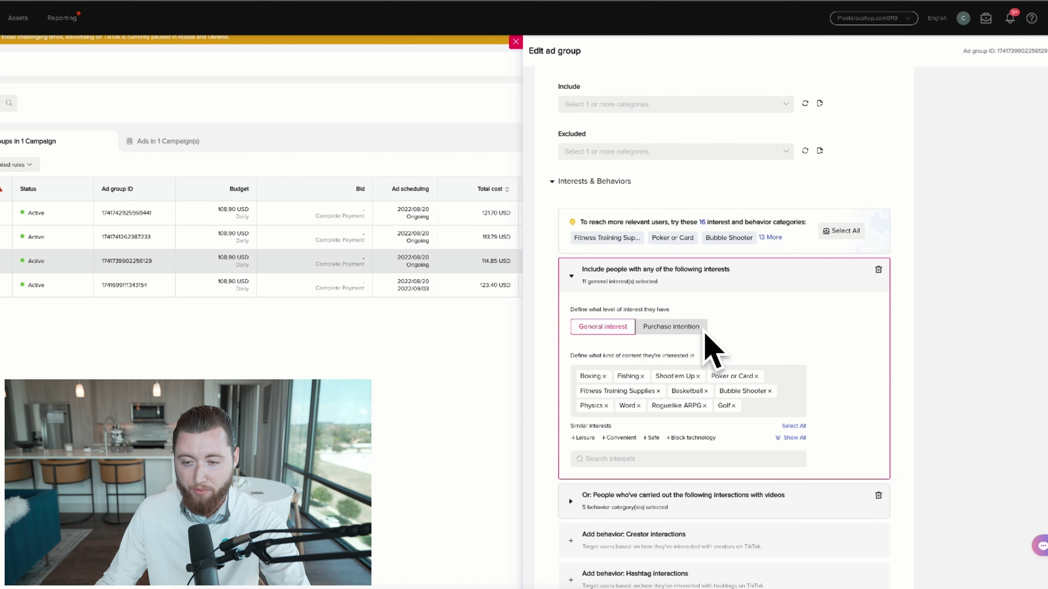
scroll(759, 325, "down", 6)
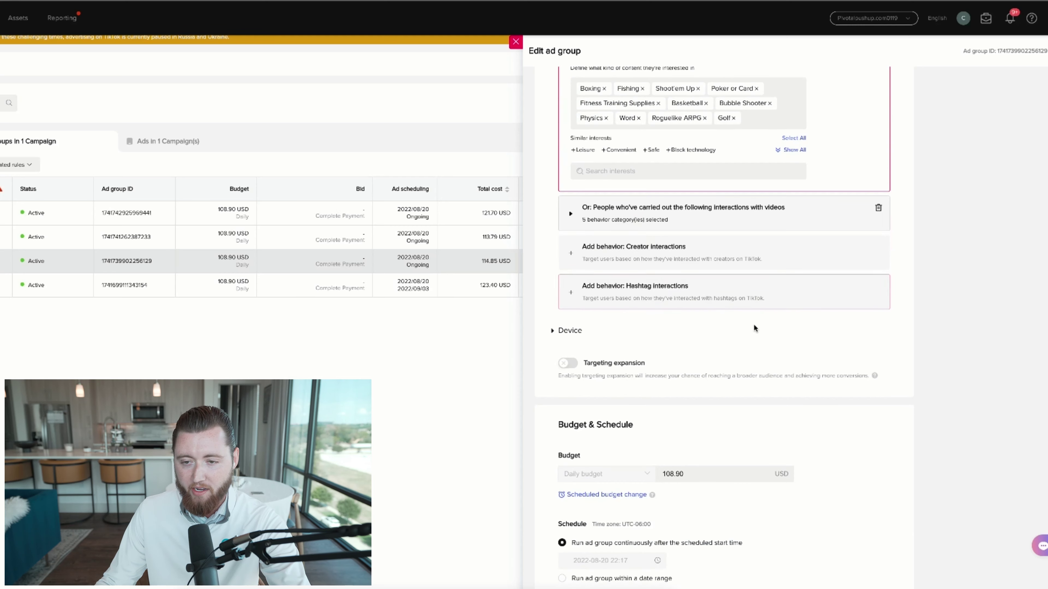
scroll(697, 308, "down", 3)
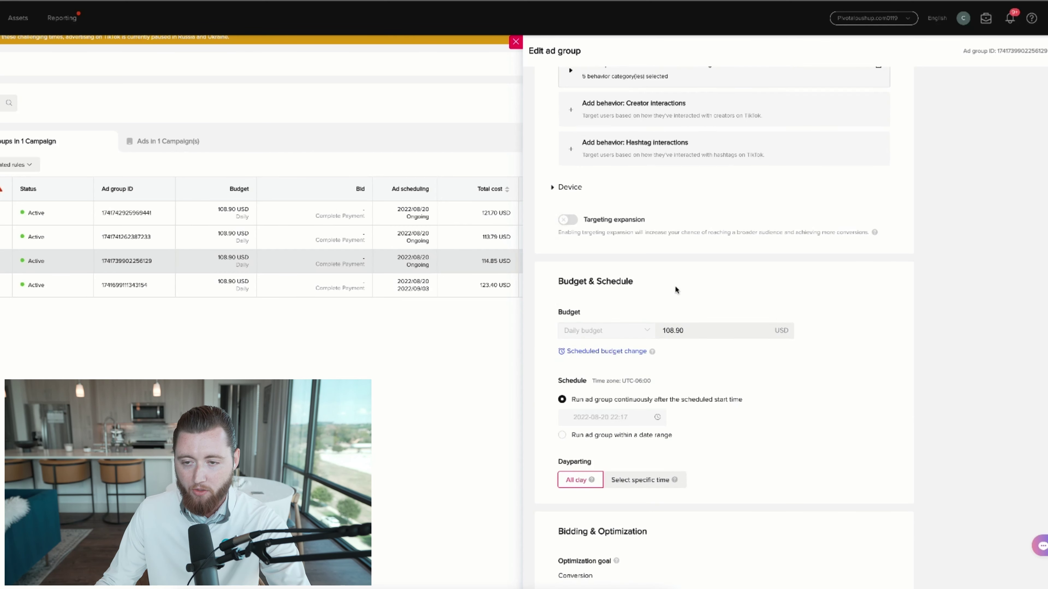
scroll(675, 290, "down", 3)
scroll(674, 286, "up", 15)
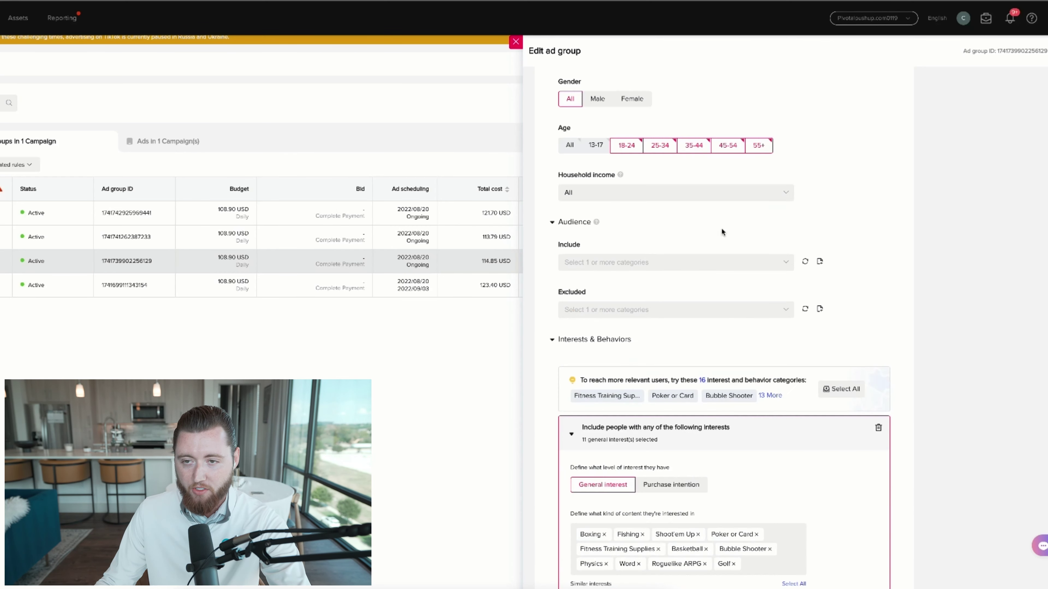
scroll(739, 243, "up", 8)
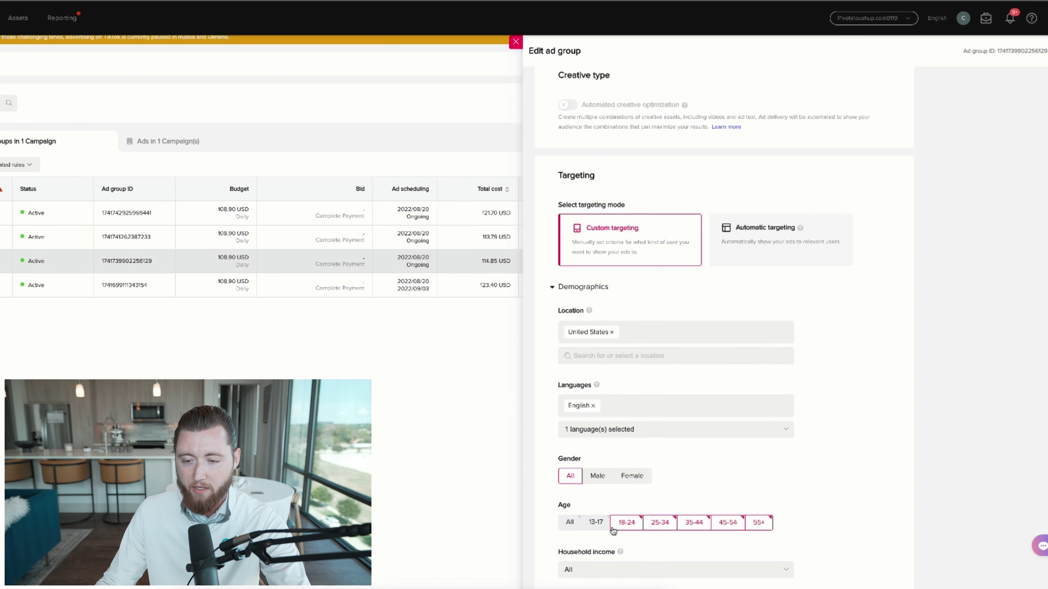
scroll(813, 495, "up", 5)
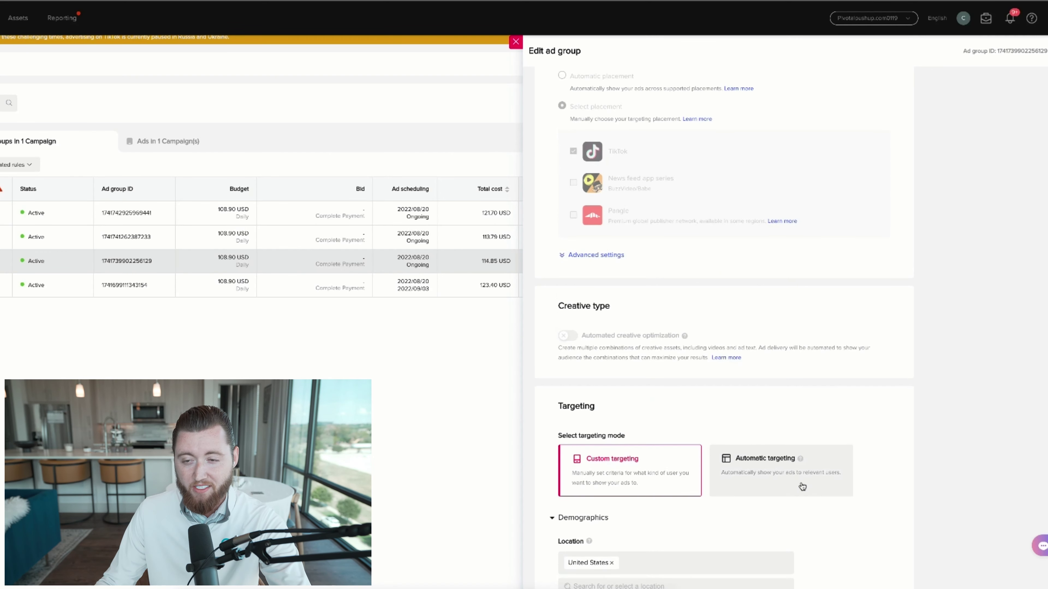
scroll(802, 487, "up", 8)
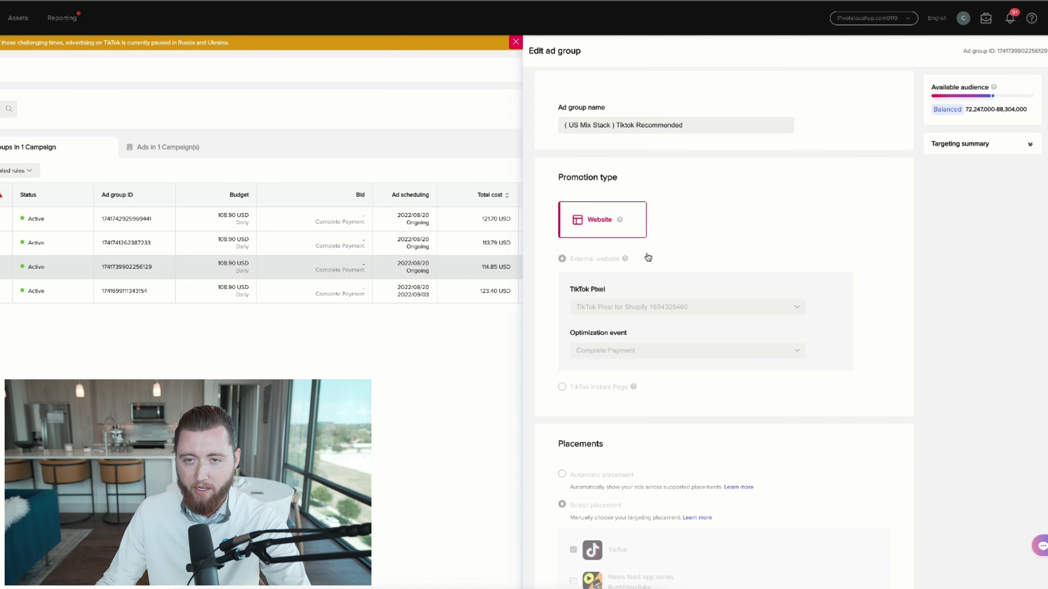
left_click(516, 42)
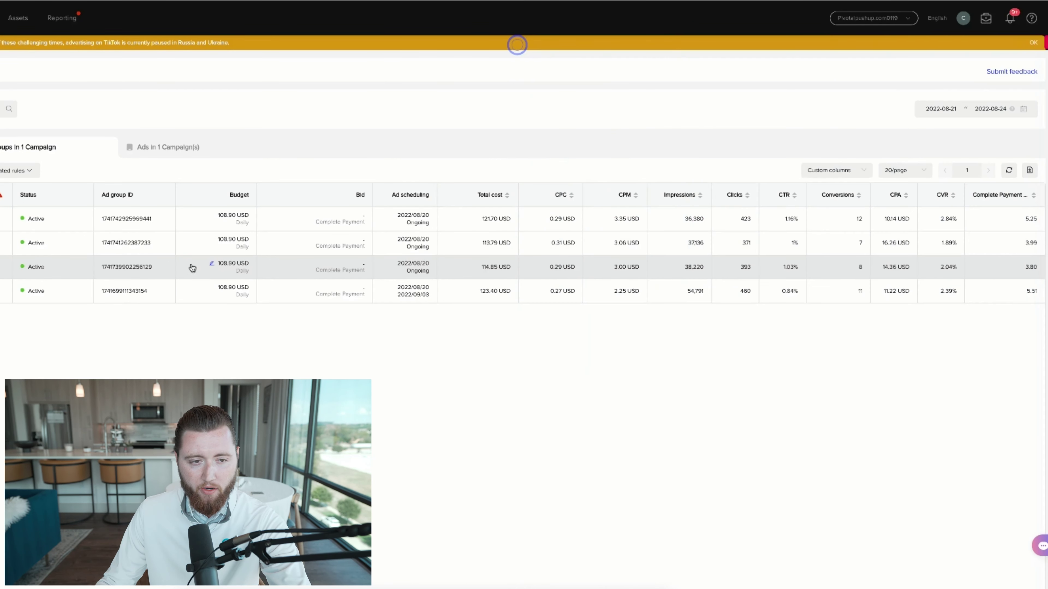
Inspect the second ad group's 11 purchase-intention interests and its 108.90 USD daily budget.
left_click(729, 262)
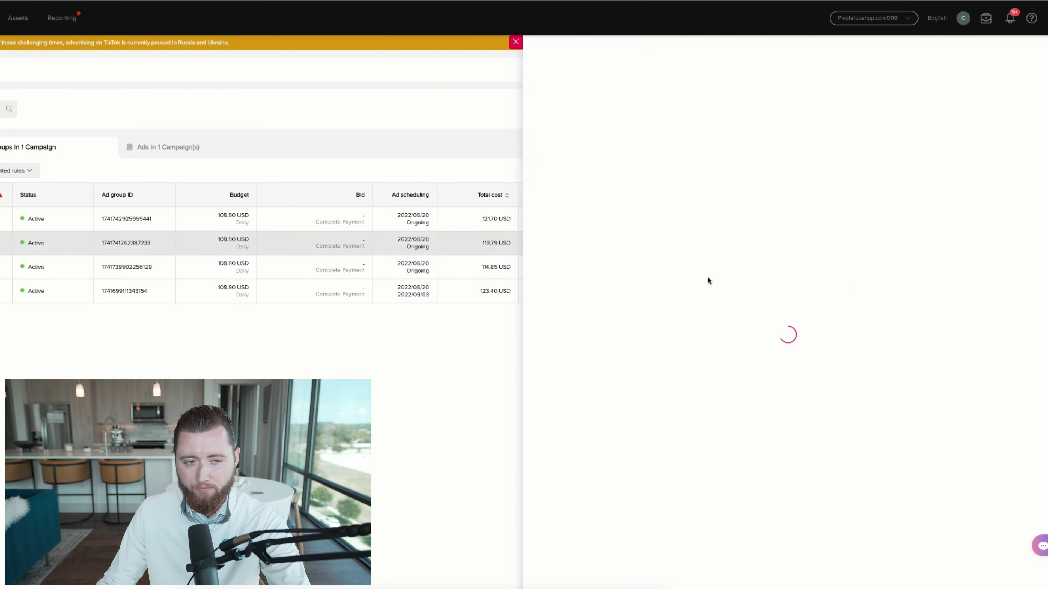
scroll(701, 294, "down", 15)
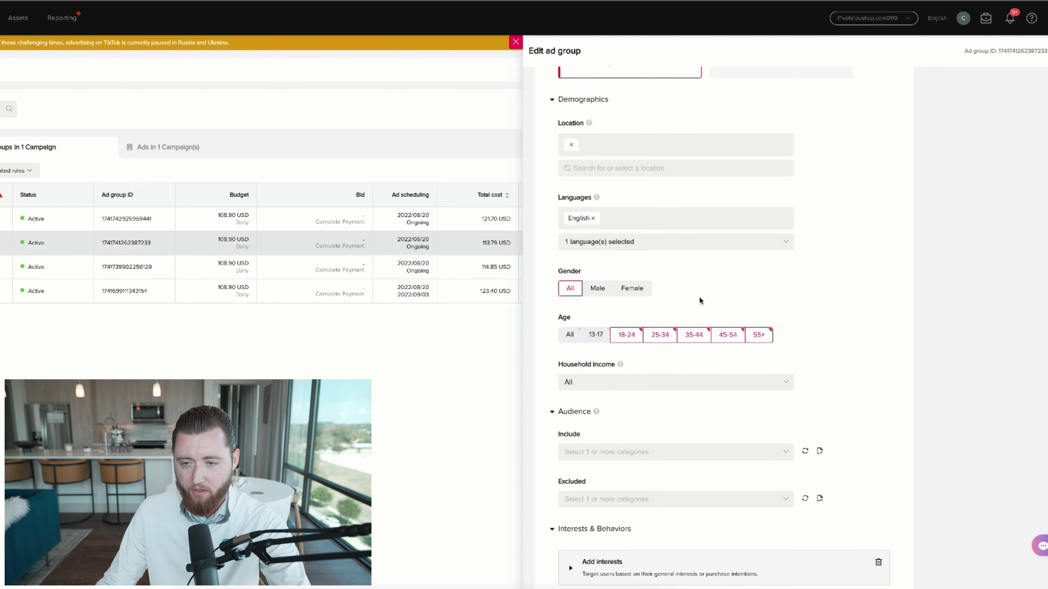
scroll(699, 297, "down", 2)
left_click(683, 275)
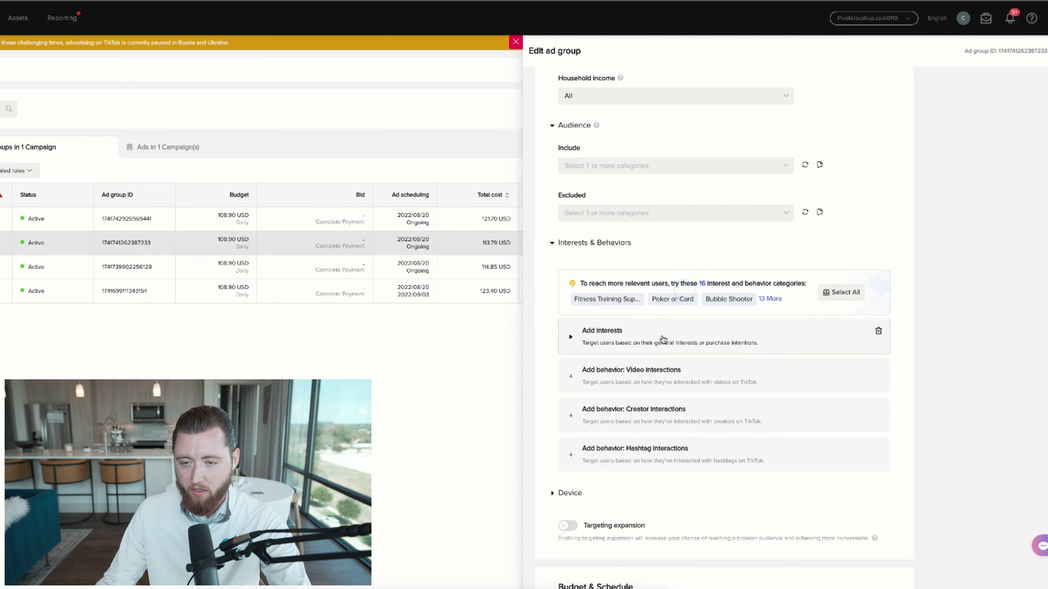
left_click(661, 335)
scroll(690, 372, "down", 1)
scroll(690, 372, "up", 3)
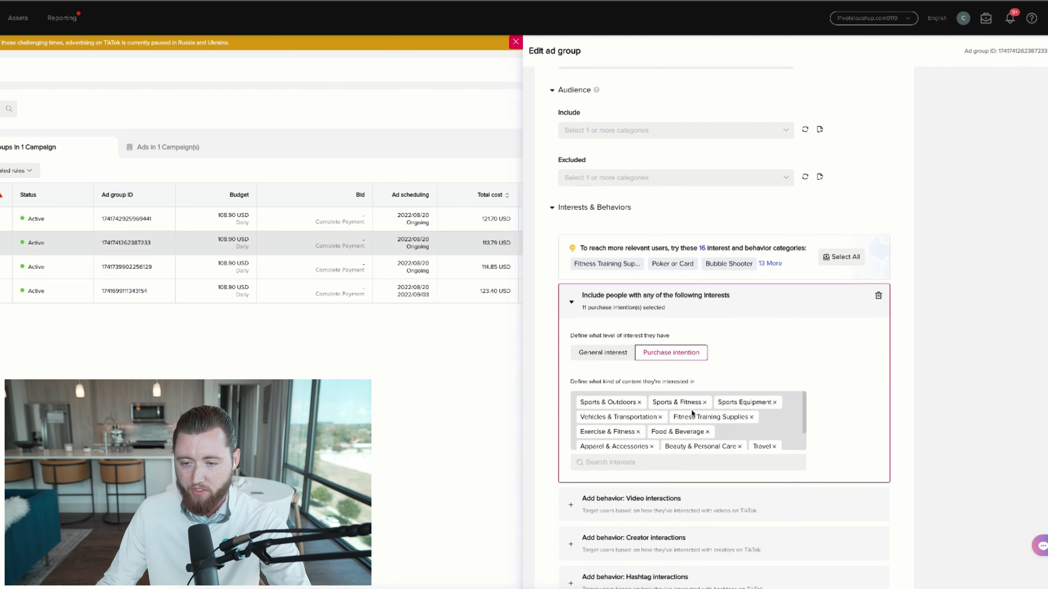
scroll(833, 341, "up", 15)
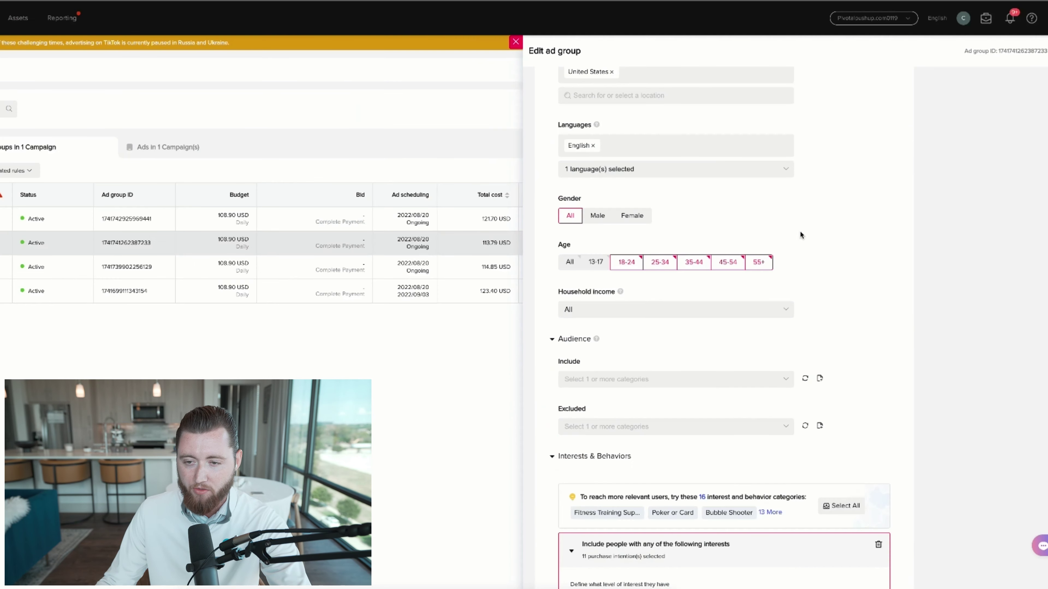
scroll(800, 235, "down", 20)
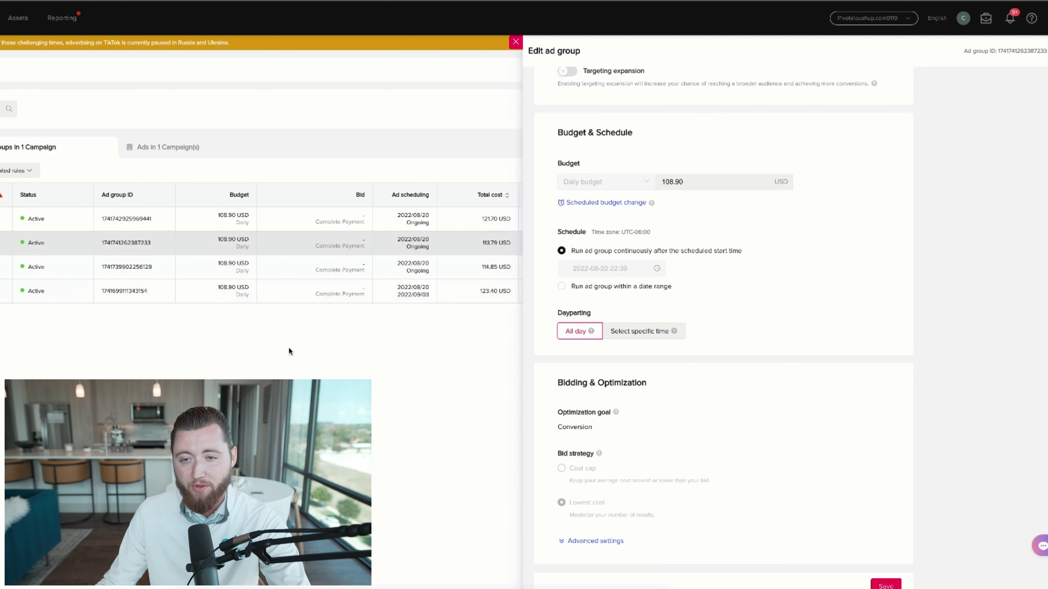
left_click(516, 42)
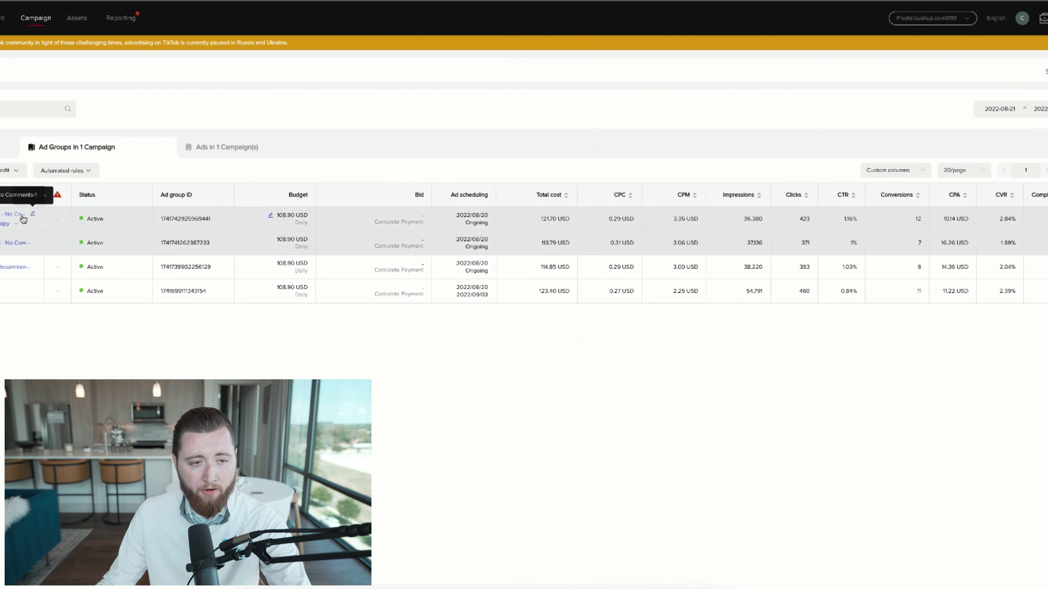
left_click(38, 227)
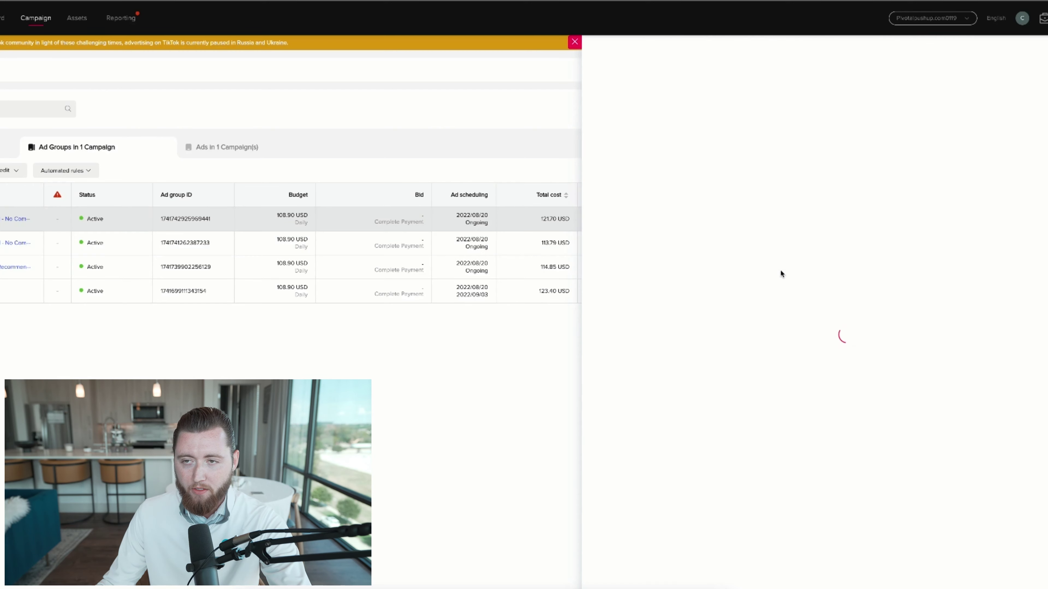
scroll(800, 281, "down", 15)
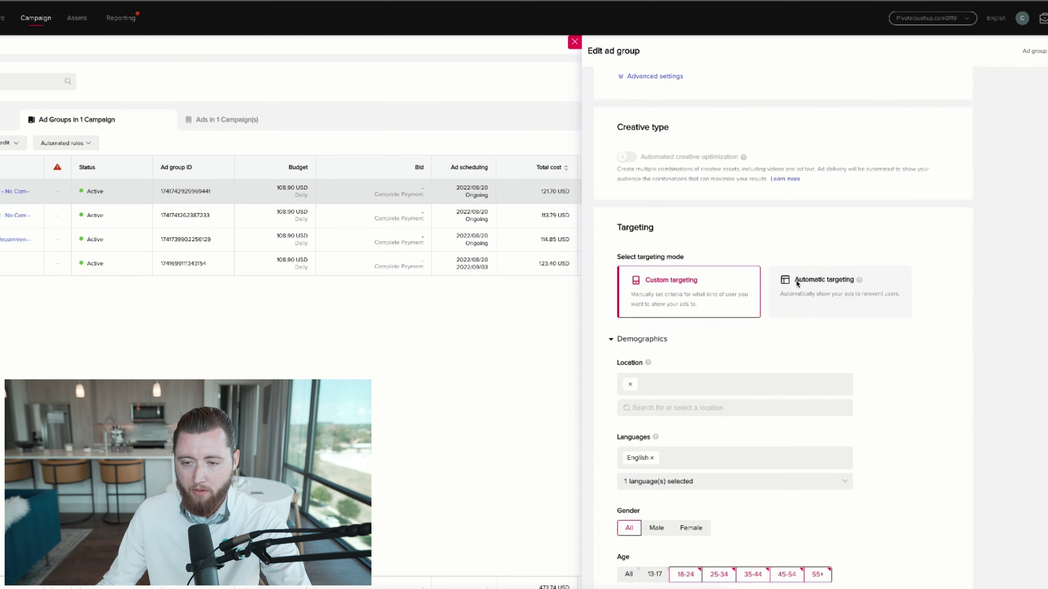
scroll(792, 287, "down", 9)
left_click(765, 308)
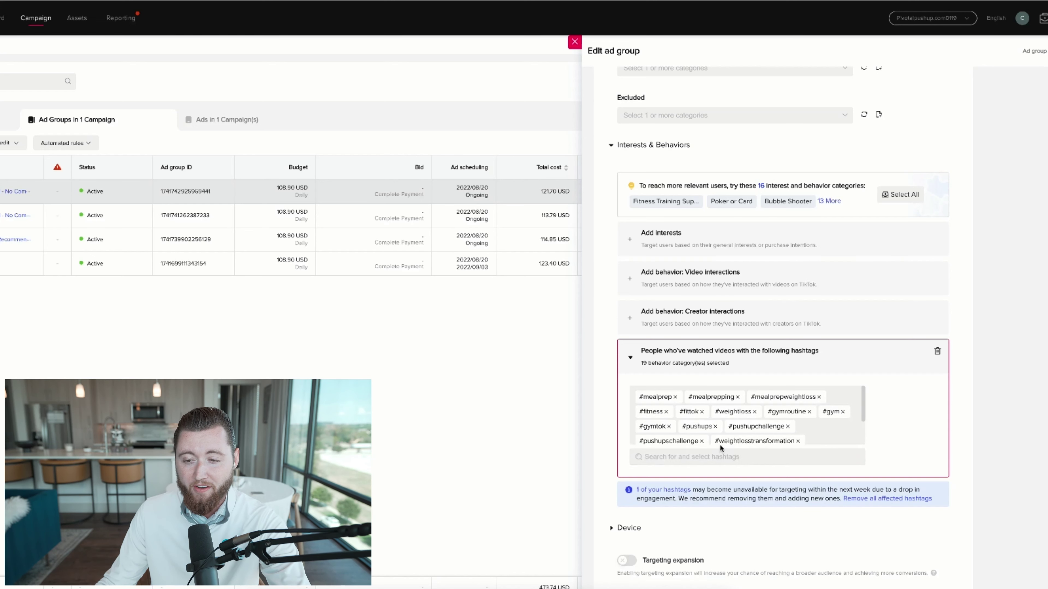
scroll(721, 447, "down", 1)
scroll(734, 412, "down", 2)
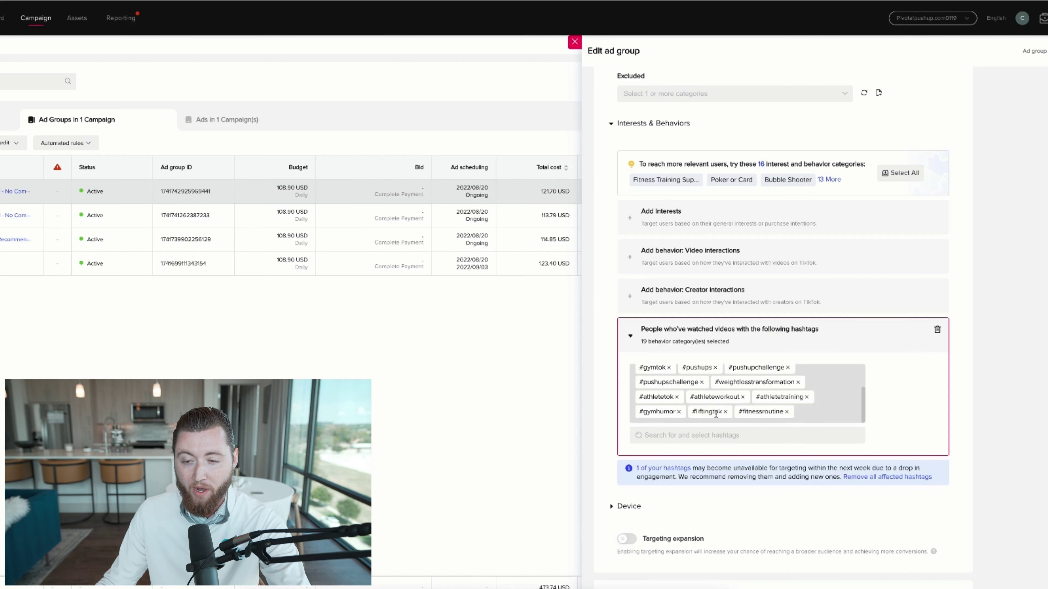
scroll(885, 404, "down", 2)
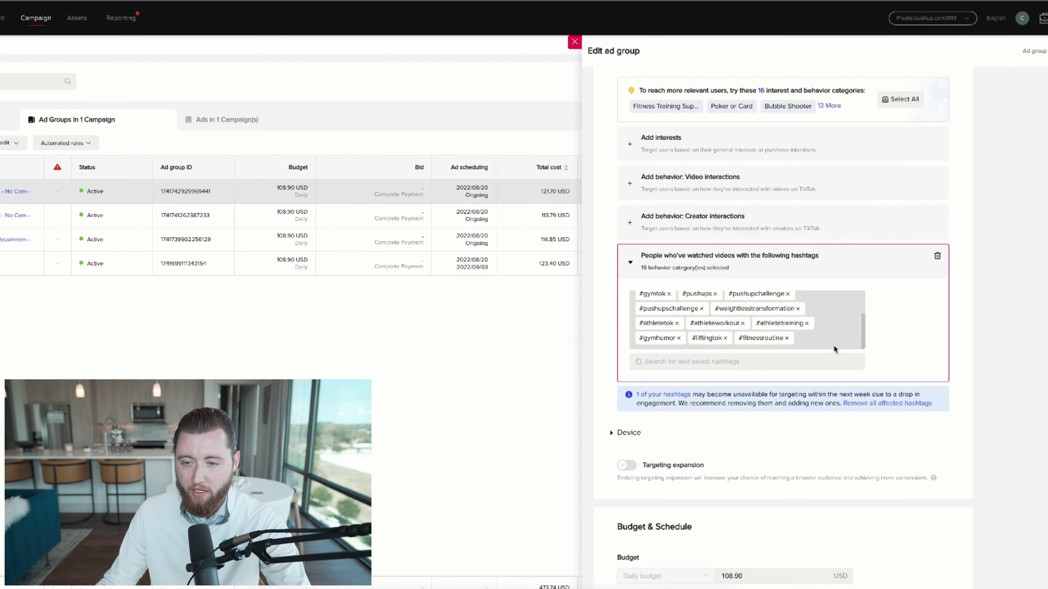
scroll(761, 345, "up", 2)
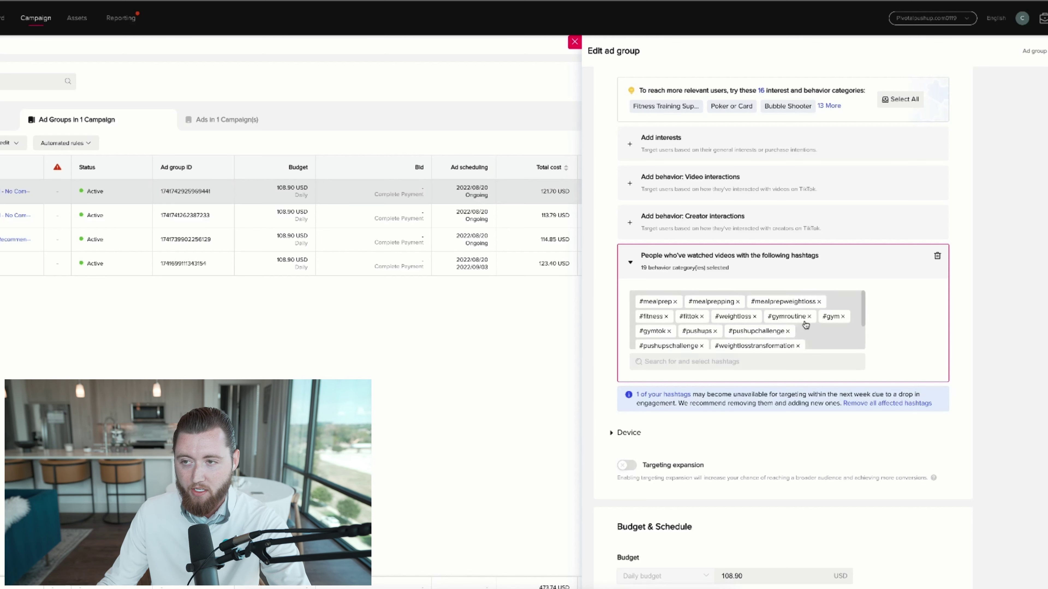
scroll(854, 322, "up", 15)
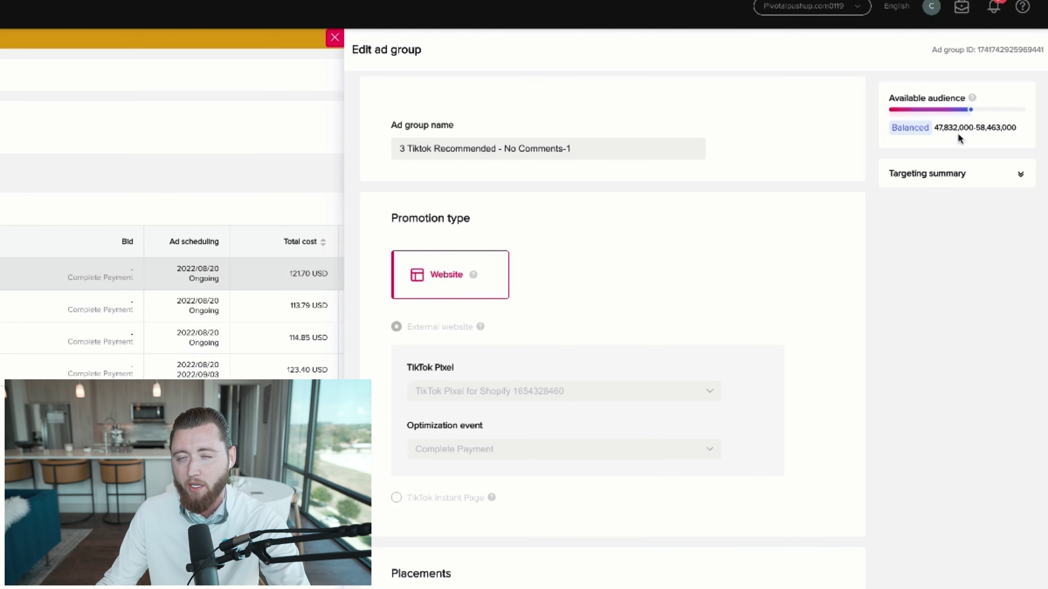
scroll(782, 468, "down", 15)
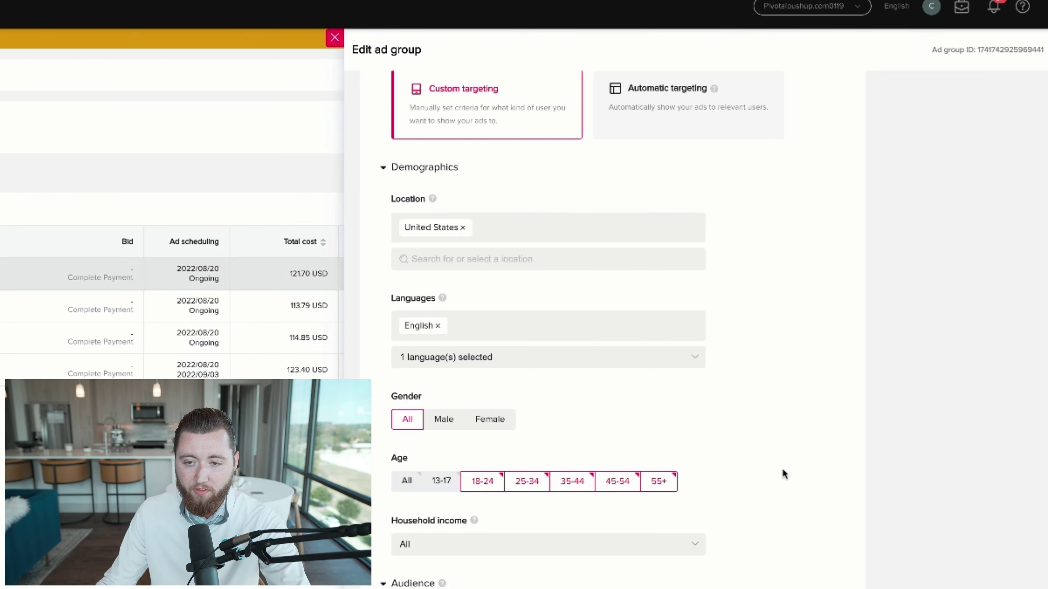
scroll(779, 477, "down", 3)
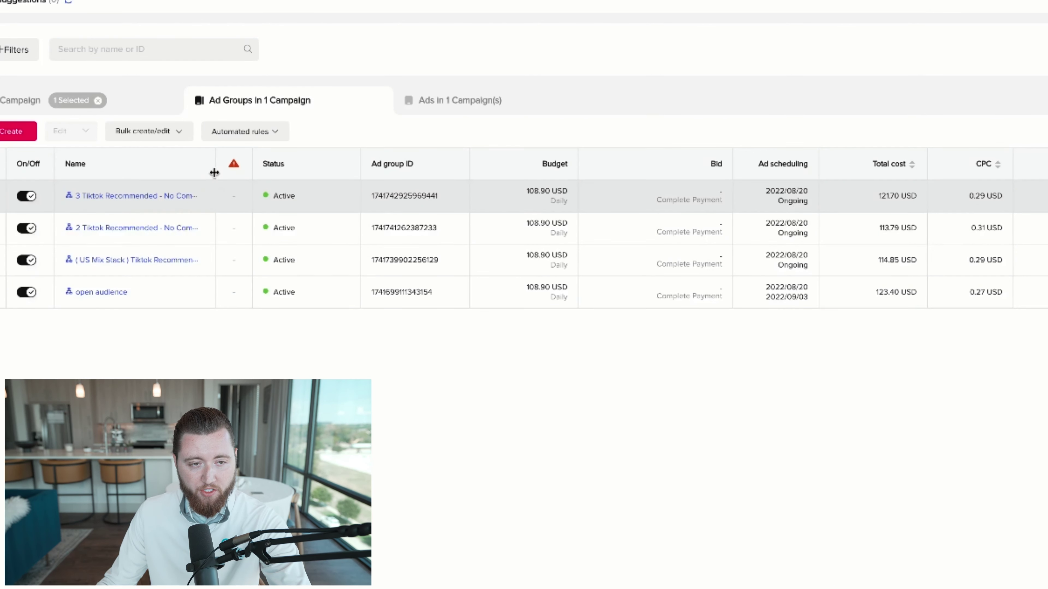
Widen the Name column to show full names and open the first ad group's ads.
left_click_drag(304, 177, 295, 182)
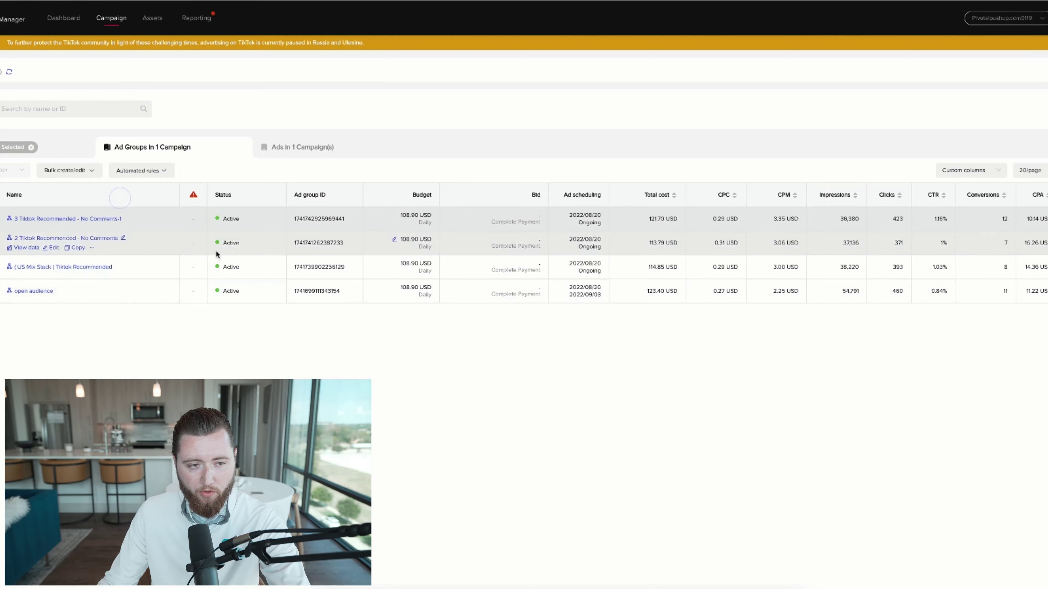
left_click(88, 219)
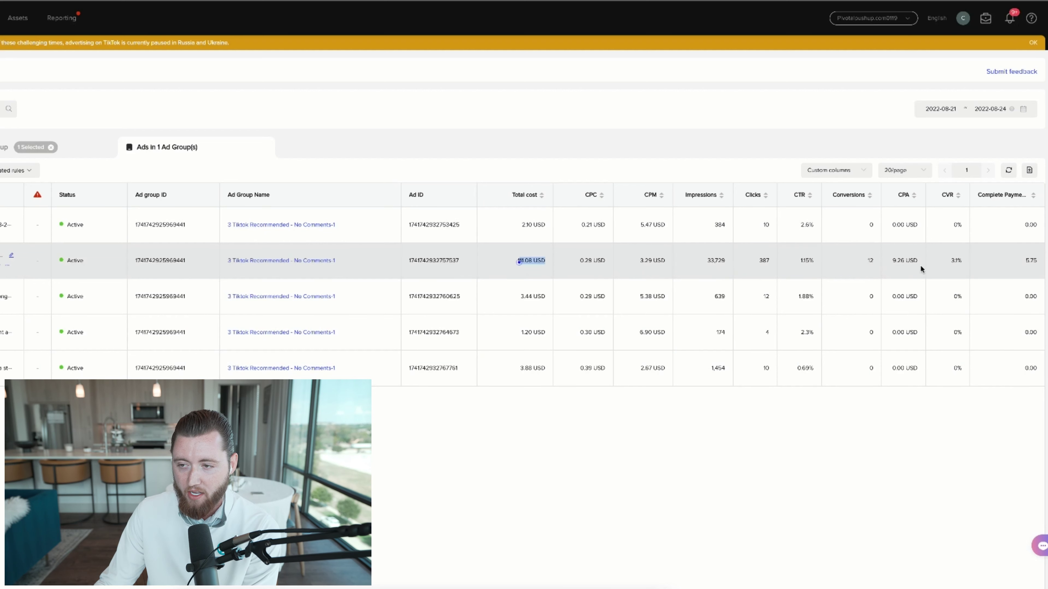
Review the winning ad's metrics row among the first ad group's five active ads.
left_click_drag(921, 269, 1016, 276)
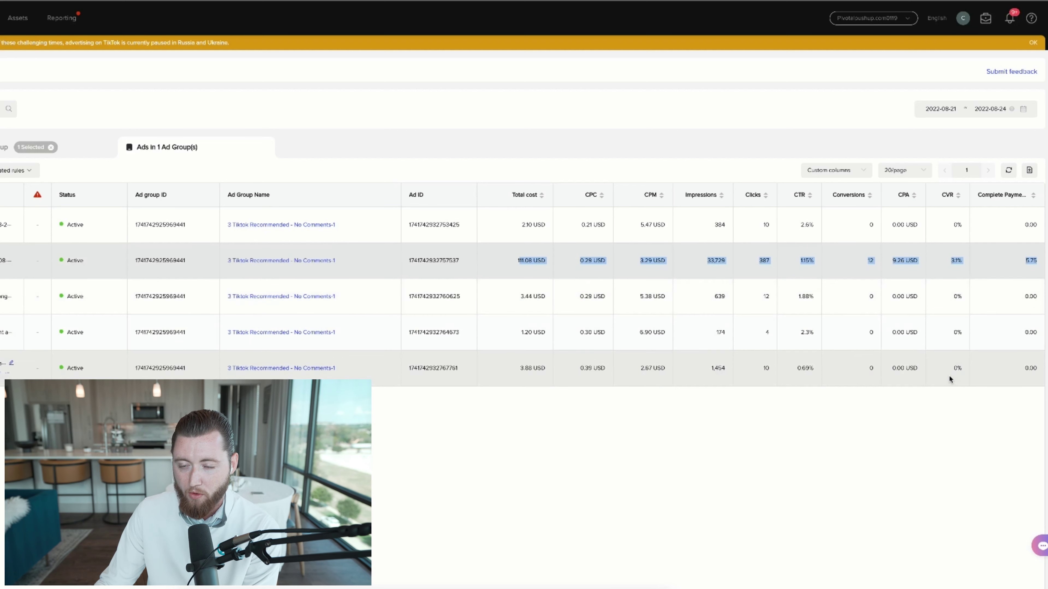
left_click(906, 404)
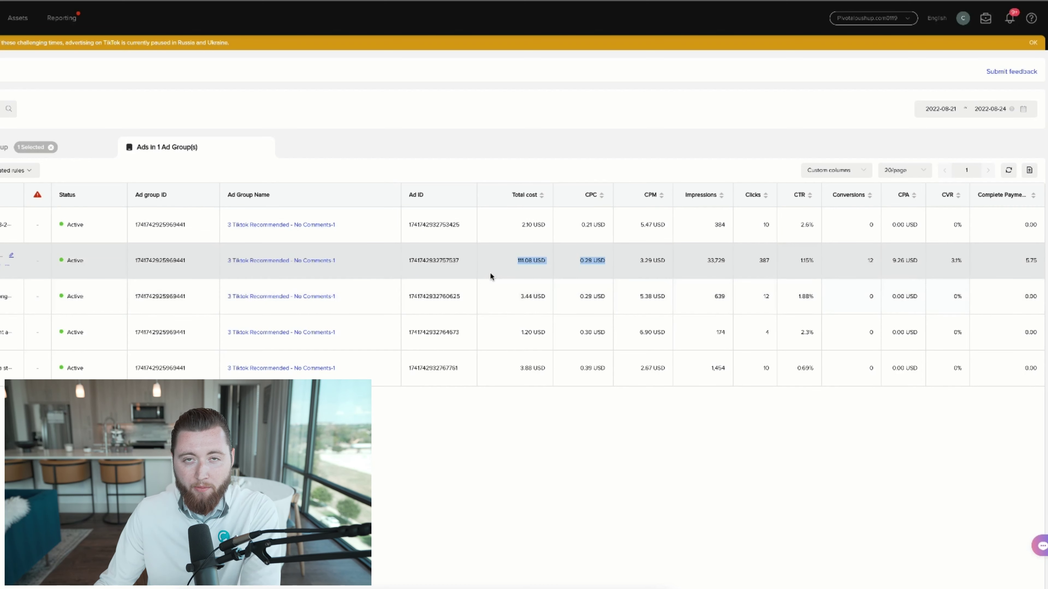
scroll(490, 272, "down", 1)
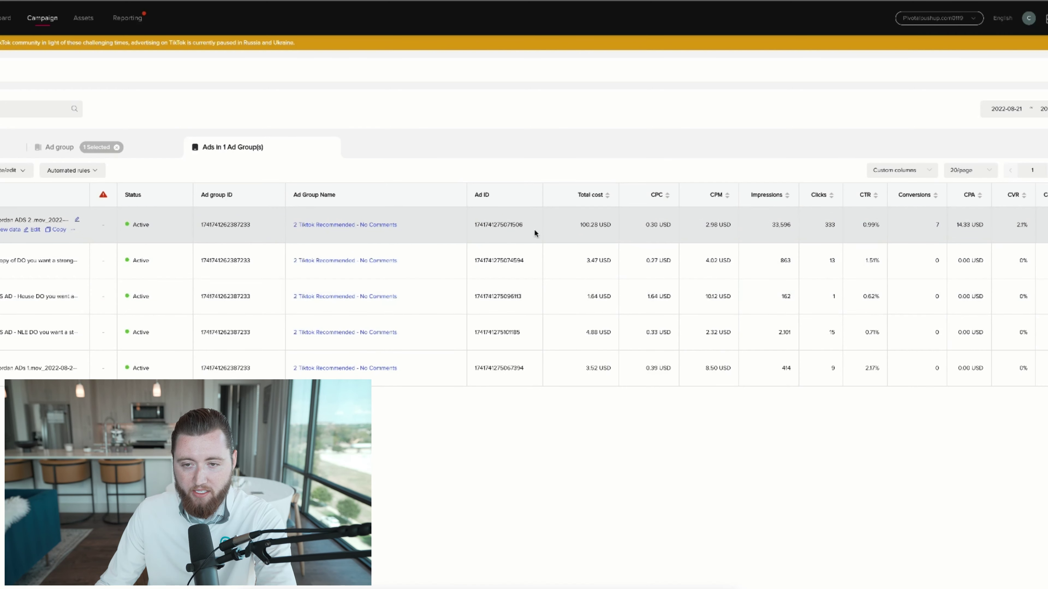
View the ( US Mix Stack ) Tiktok Recommended ad group's five ads, then the Video Insights report.
left_click_drag(572, 225, 864, 224)
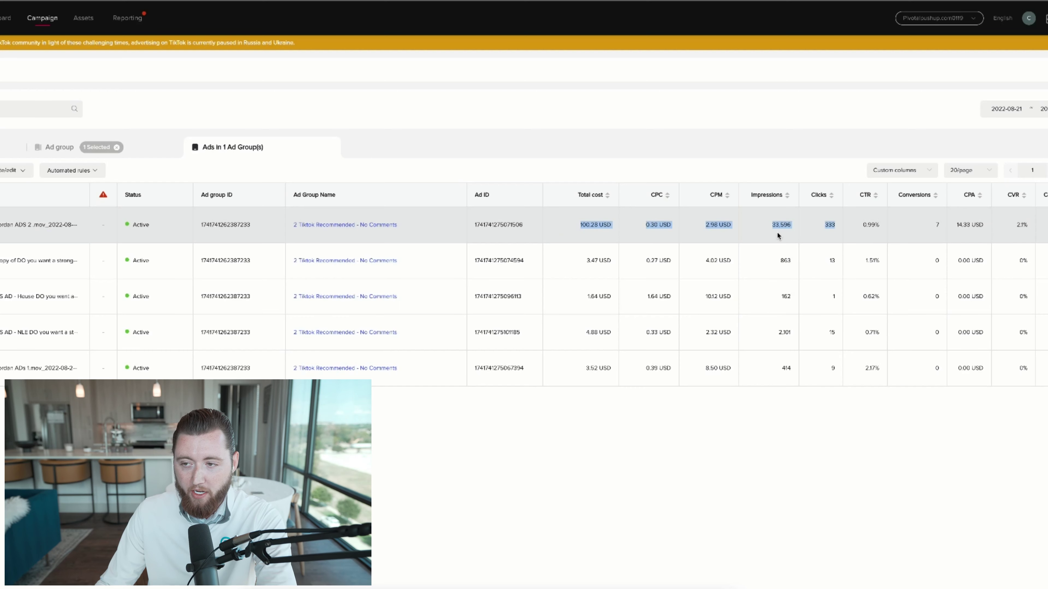
left_click(171, 154)
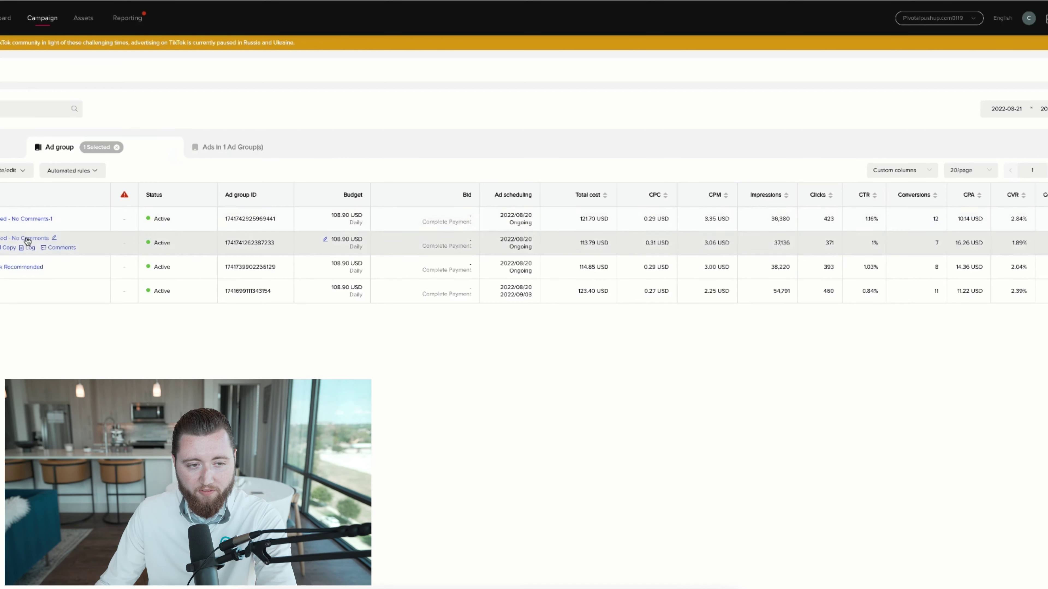
left_click(22, 267)
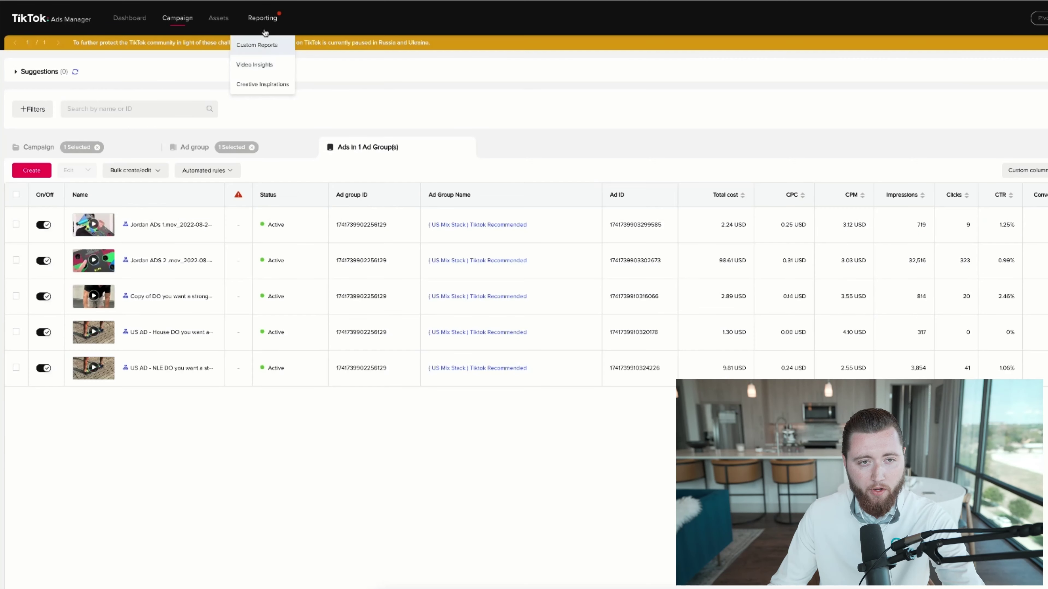
left_click(266, 64)
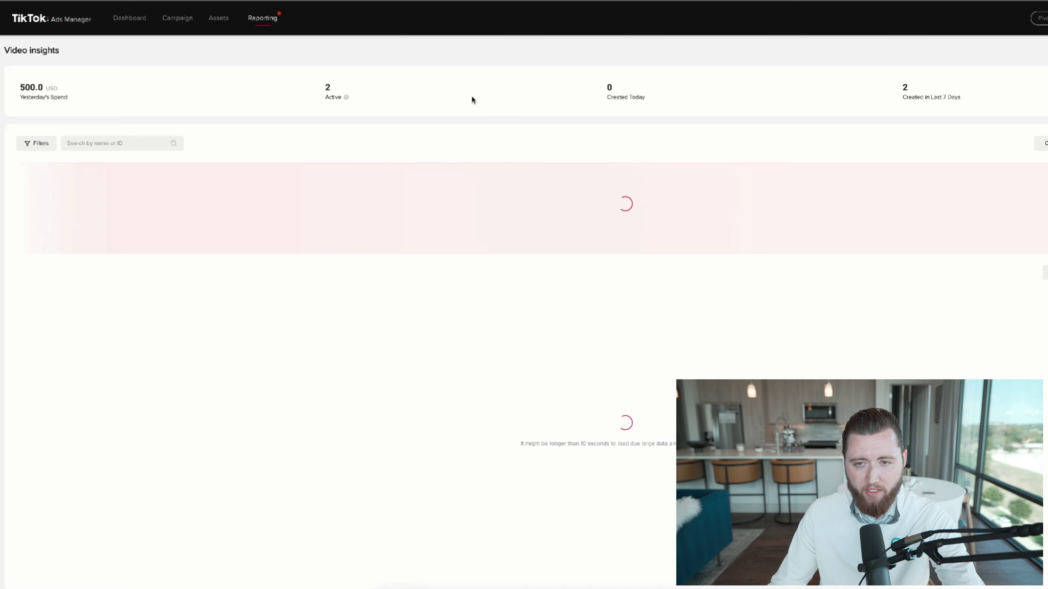
Review the Video Insights table: 14 videos totaling 1,758.92 USD, top video with 51 conversions.
scroll(266, 107, "down", 5)
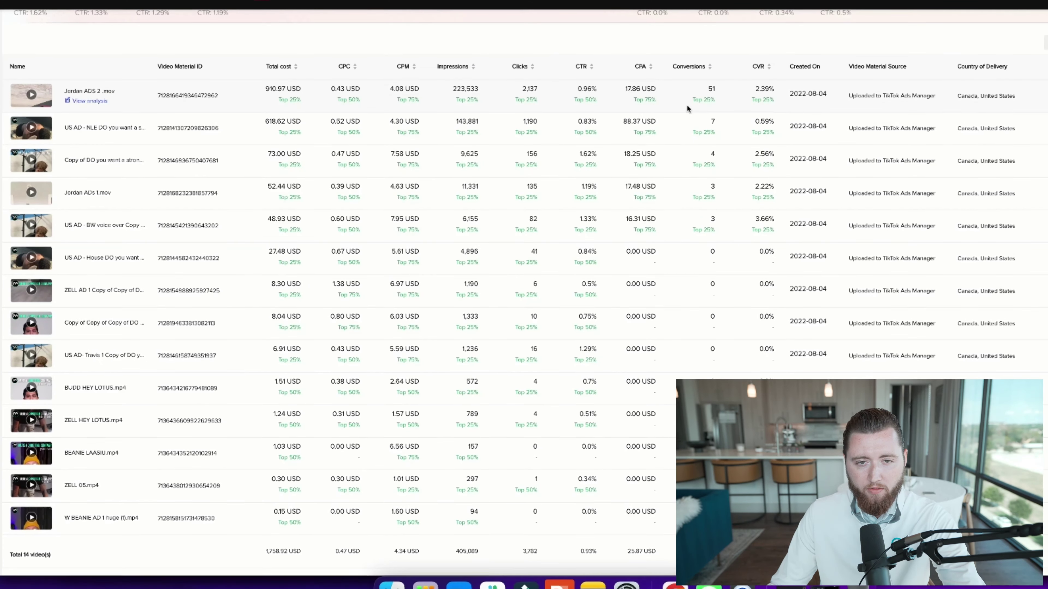
mouse_move(292, 101)
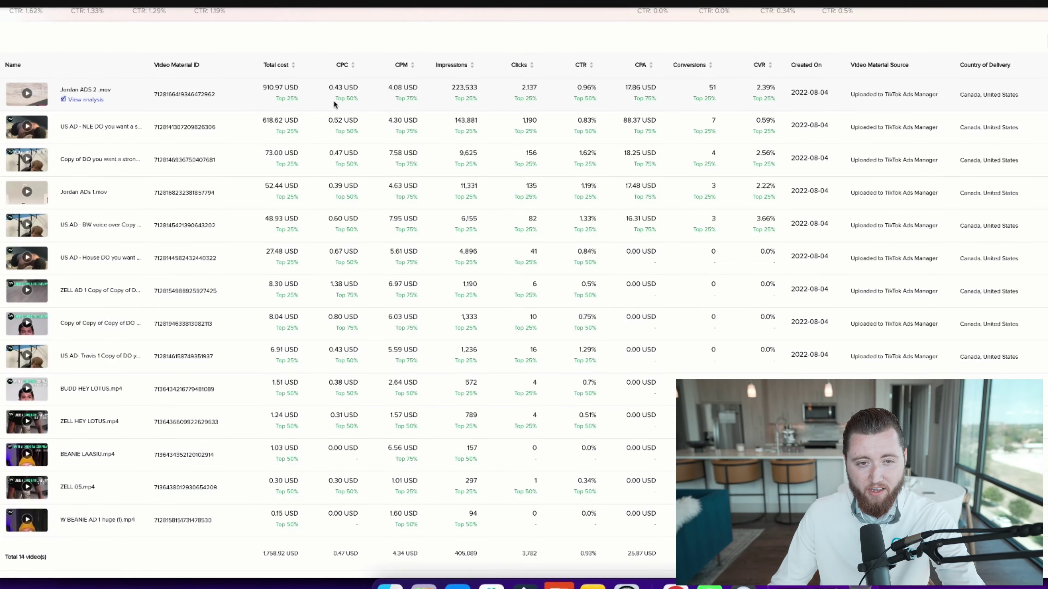
mouse_move(341, 102)
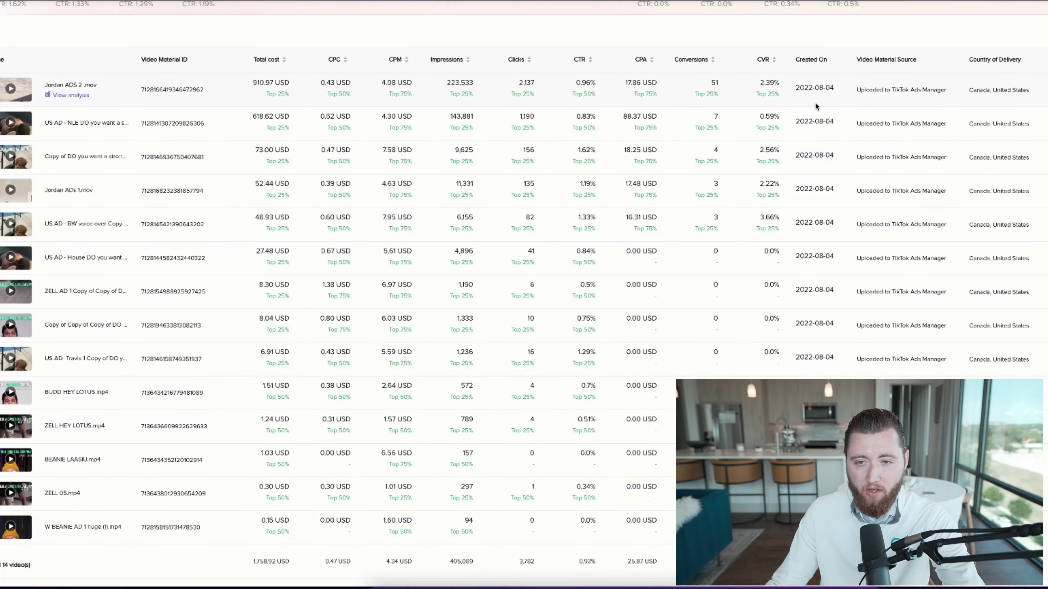
mouse_move(765, 93)
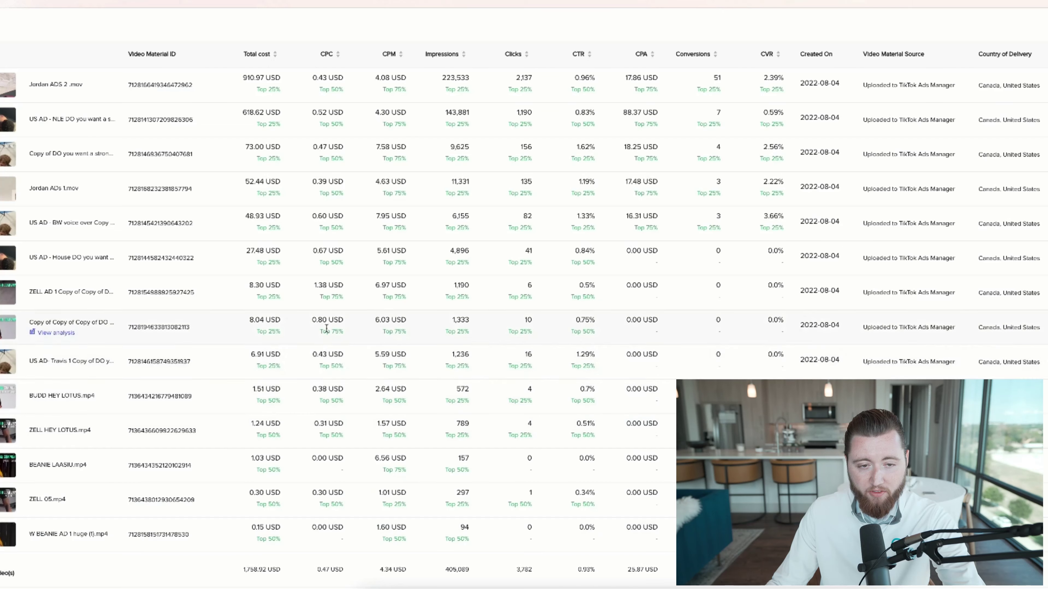
mouse_move(327, 332)
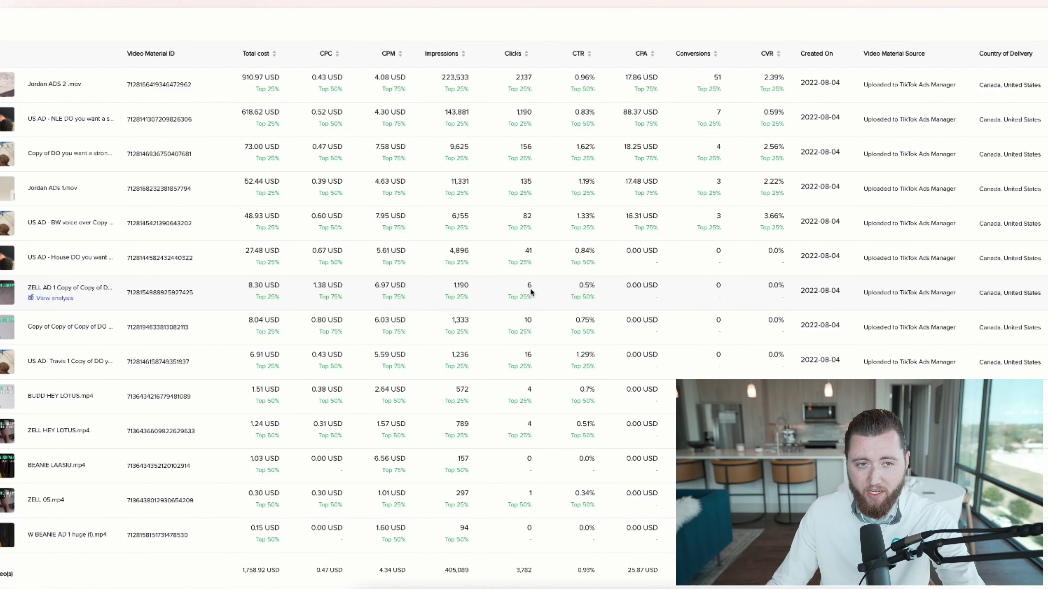